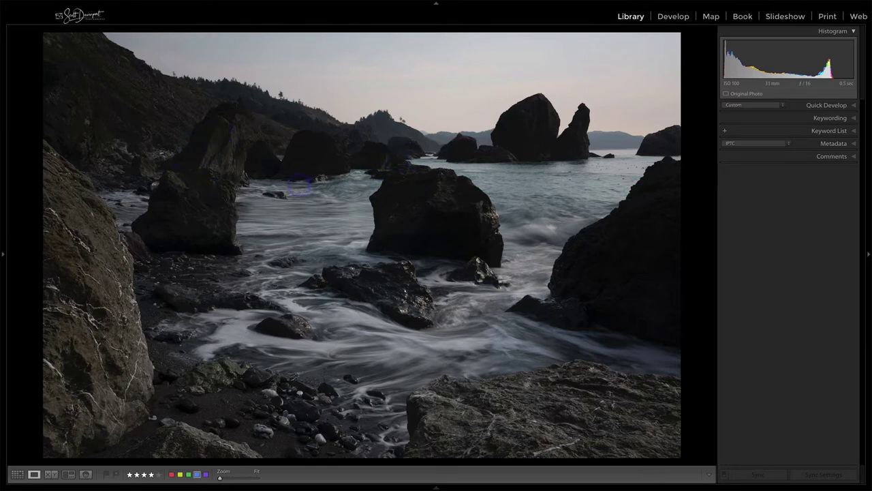
{"action": "left_click", "coordinate": [394, 169]}
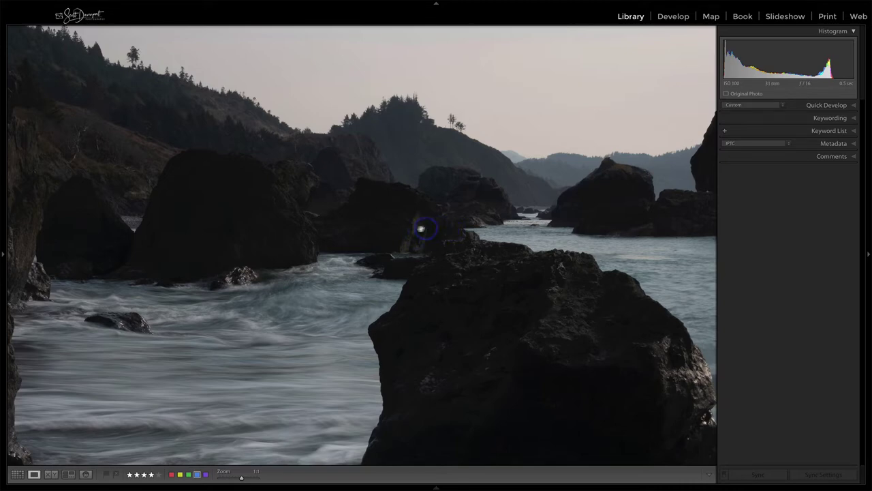
{"action": "left_click_drag", "start_coordinate": [176, 236], "coordinate": [453, 230]}
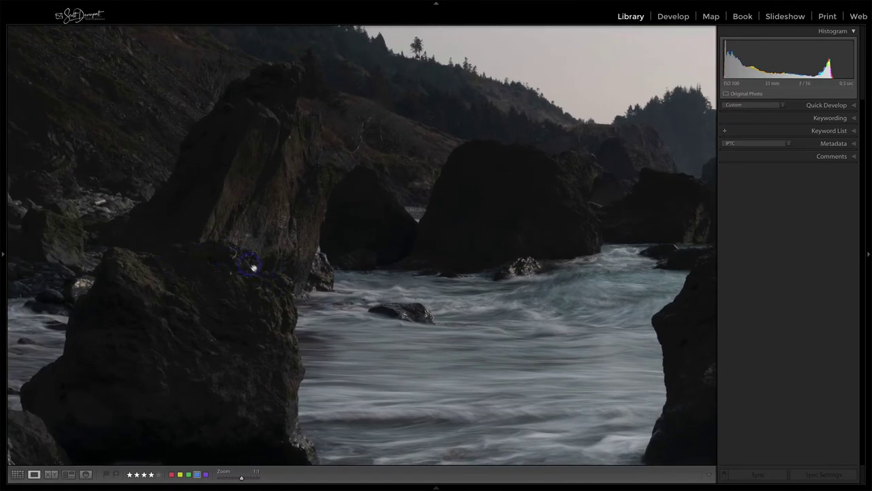
{"action": "left_click", "coordinate": [266, 280]}
{"action": "left_click", "coordinate": [225, 195]}
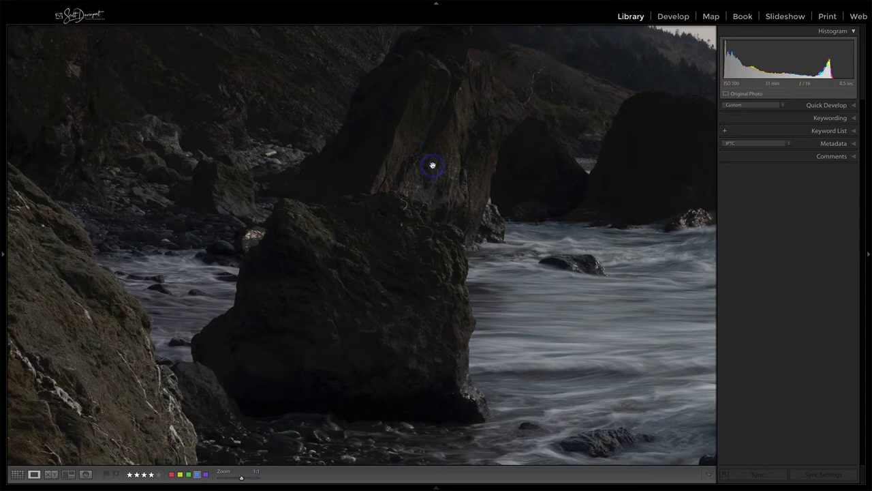
{"action": "left_click_drag", "start_coordinate": [561, 184], "coordinate": [175, 200]}
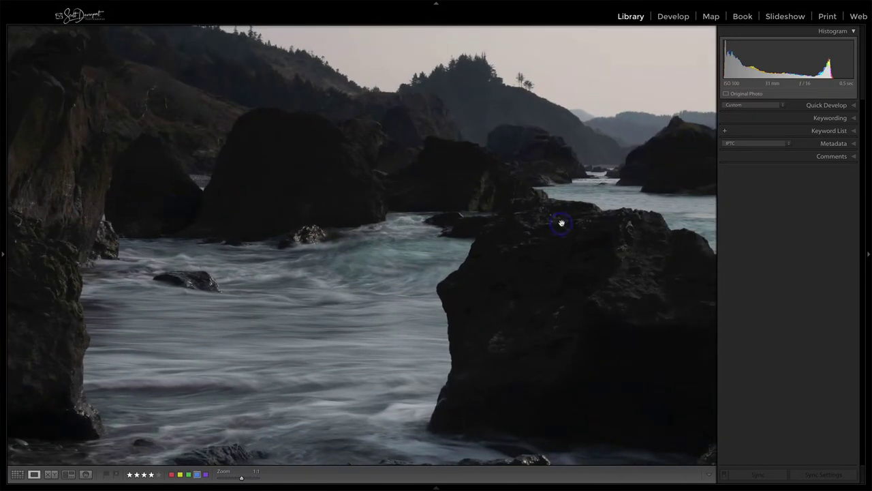
{"action": "left_click", "coordinate": [481, 210]}
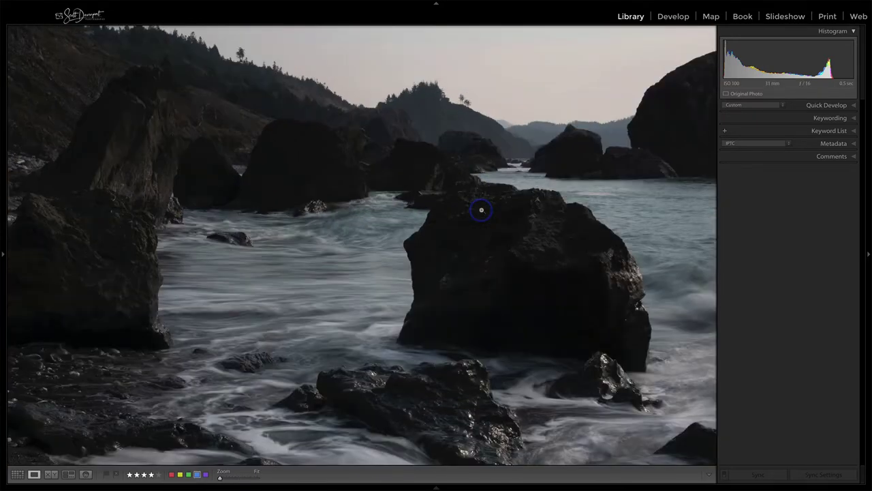